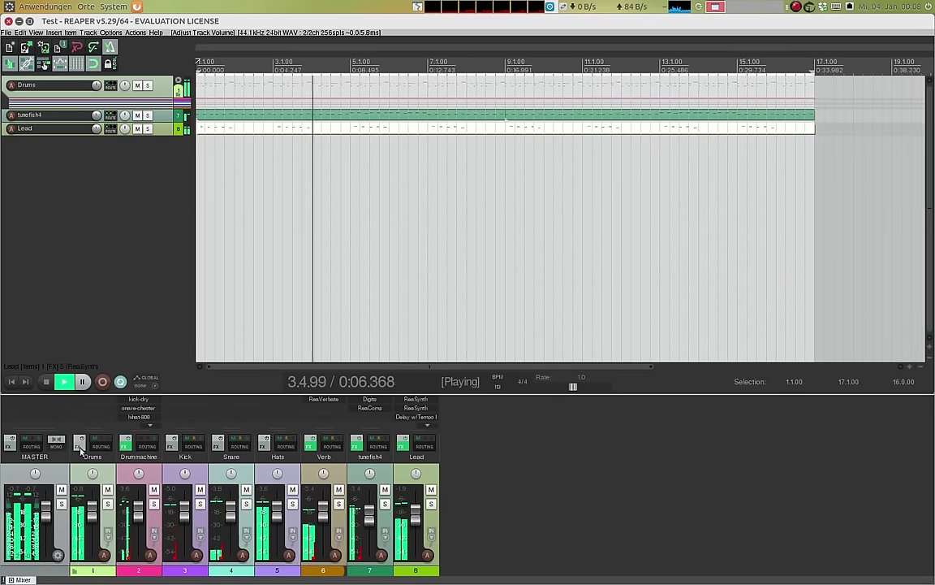
# Review the Drummachine track's FX chain, viewing the snare-chester, hihat-808 and openhat-808 sampler instances, and close it.
pyautogui.click(125, 445)
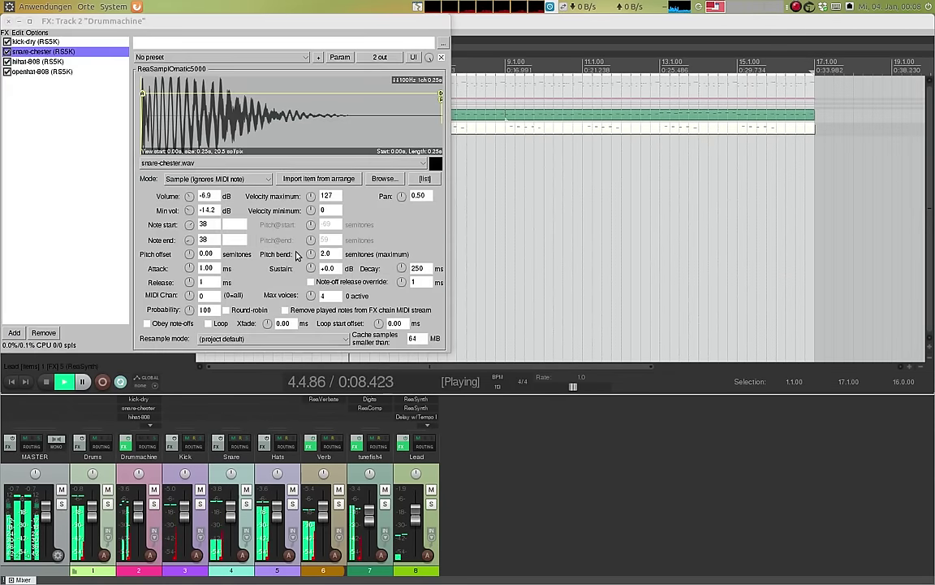
pyautogui.moveTo(223, 20); pyautogui.dragTo(550, 96)
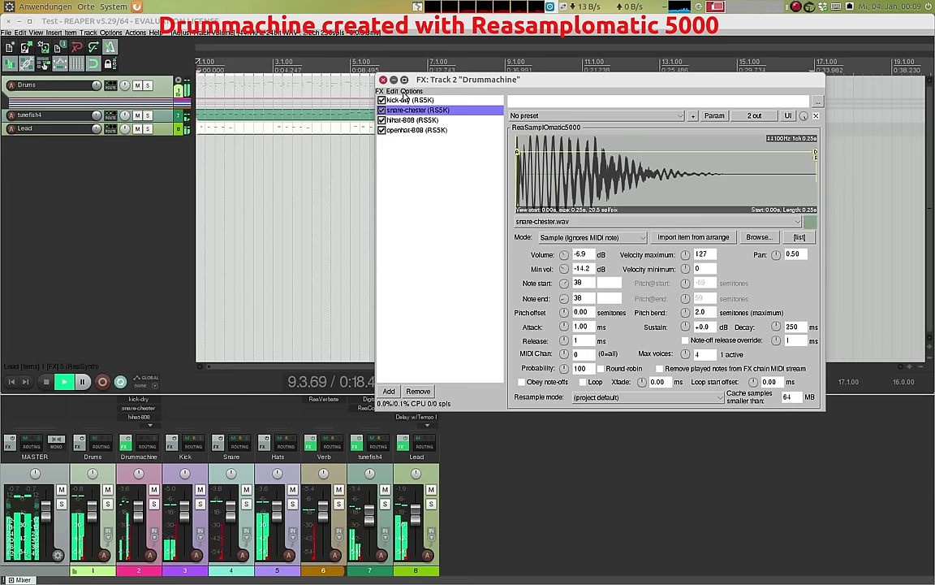
pyautogui.click(418, 120)
pyautogui.click(417, 130)
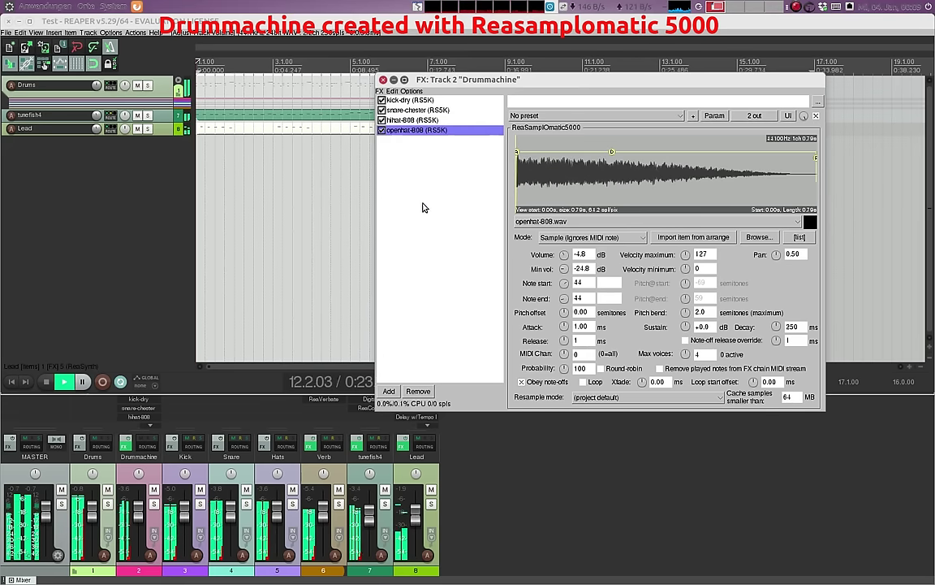
pyautogui.click(383, 80)
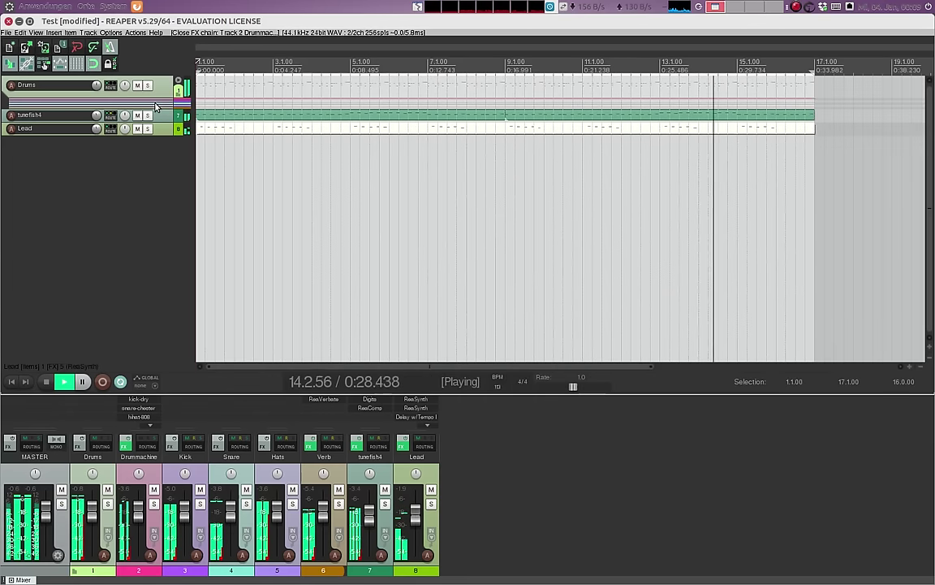
# Inspect the ReaVerbate settings in the Verb track's FX chain and close the chain.
pyautogui.click(308, 445)
pyautogui.moveTo(211, 40); pyautogui.dragTo(534, 117)
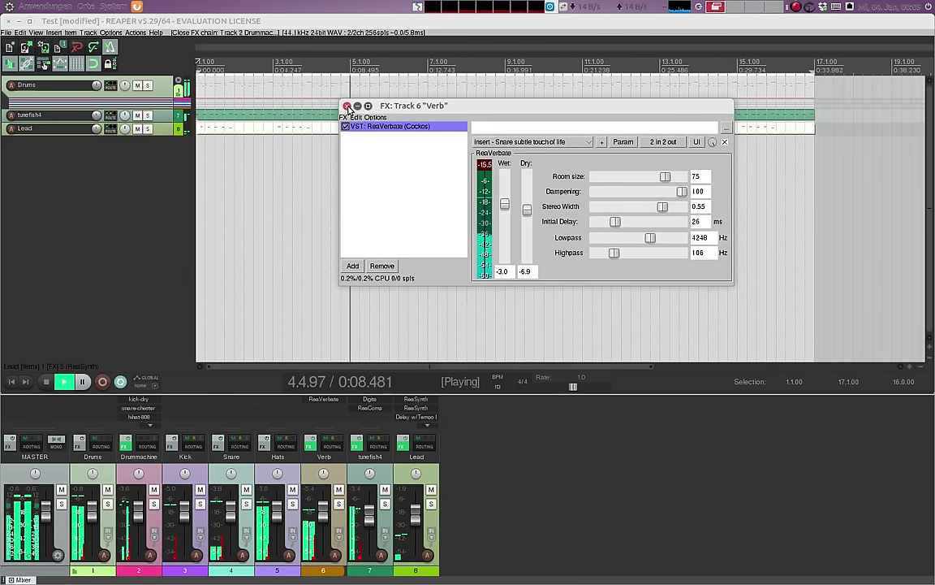
pyautogui.click(346, 106)
# Select the tunefish4 track and examine the Digits synth and ReaComp compressor in its FX chain, closing it when done.
pyautogui.click(162, 120)
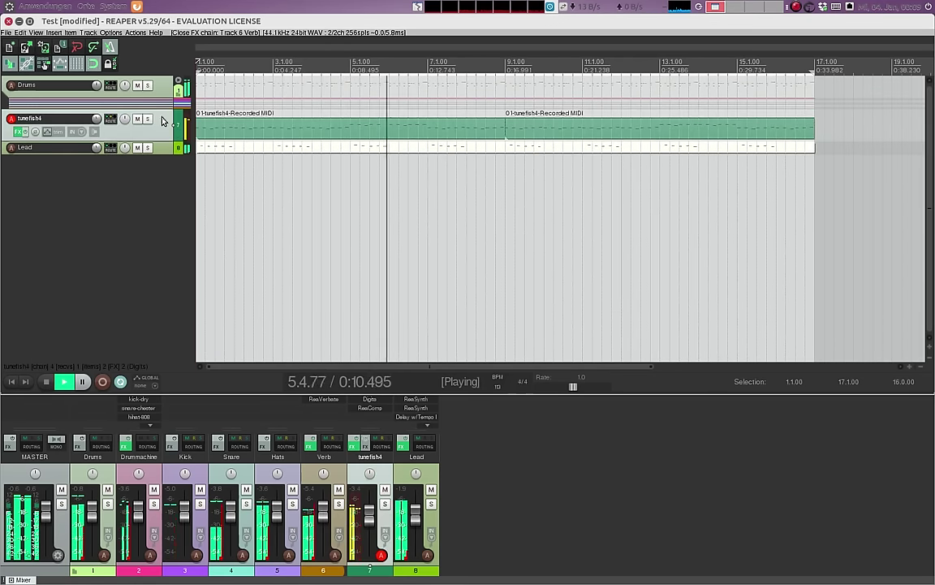
pyautogui.click(18, 131)
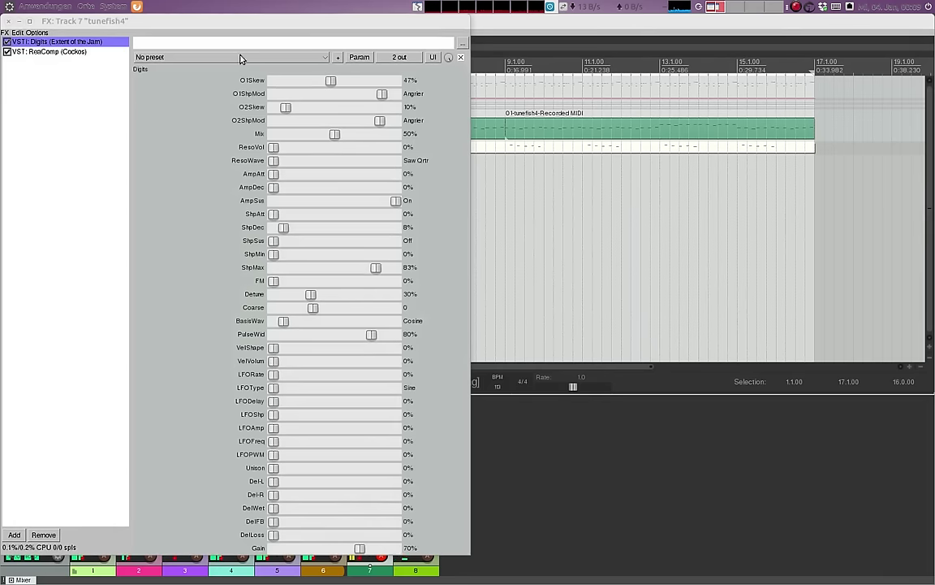
pyautogui.moveTo(215, 21); pyautogui.dragTo(524, 35)
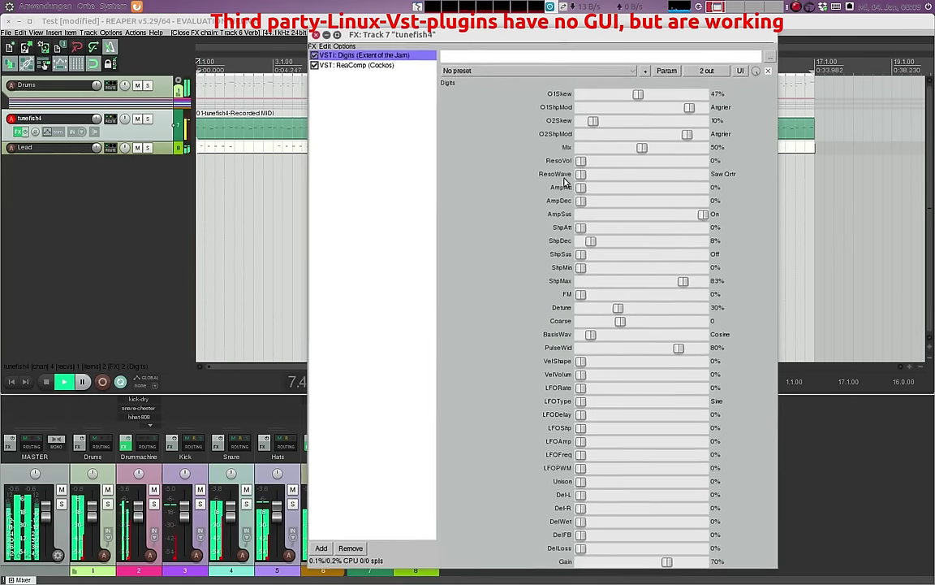
pyautogui.click(360, 68)
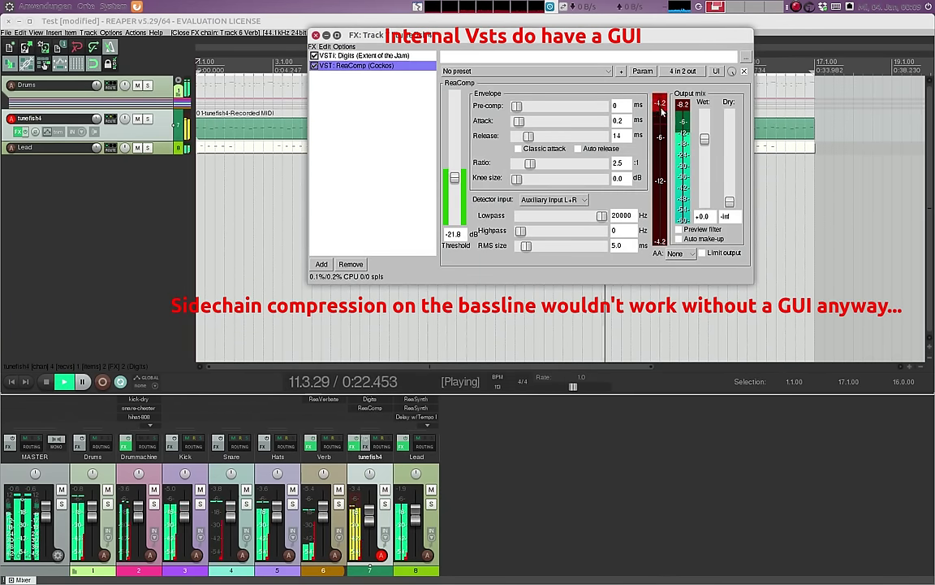
pyautogui.click(316, 36)
# Select the Lead track and review both ReaSynth instances, Delay w/Tempo Ping-Pong, Flange Baby and Exciter in its FX chain.
pyautogui.click(158, 152)
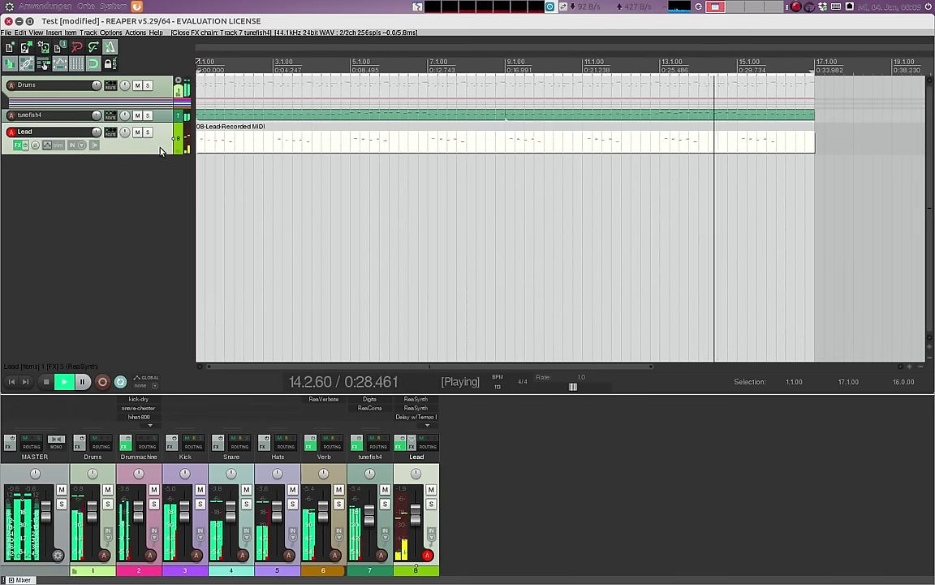
pyautogui.click(15, 137)
pyautogui.moveTo(218, 23); pyautogui.dragTo(528, 131)
pyautogui.click(387, 149)
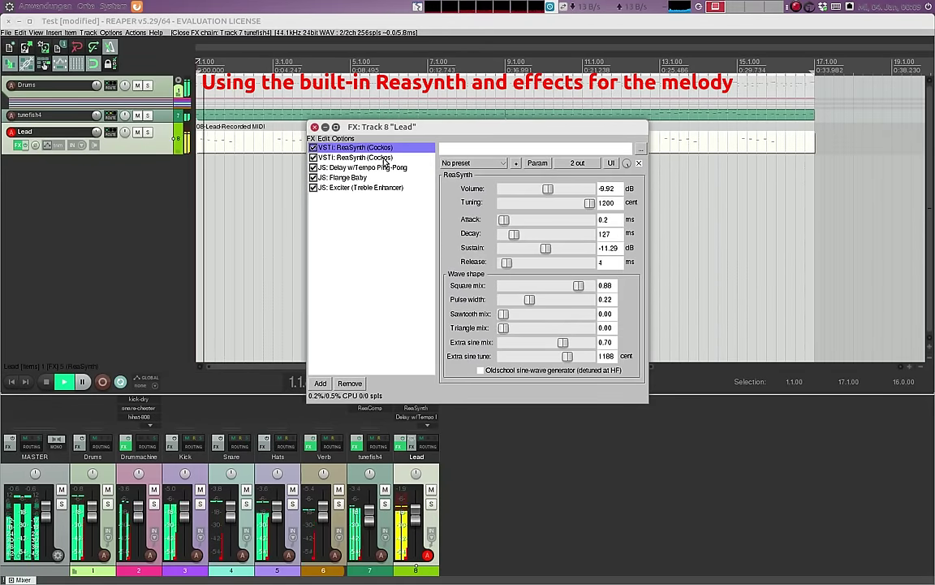
pyautogui.click(365, 157)
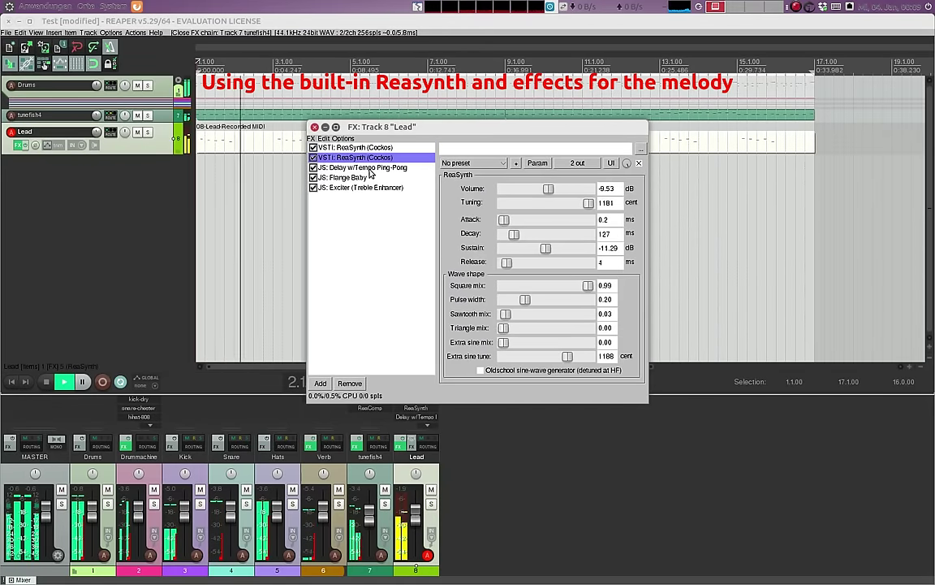
pyautogui.click(370, 168)
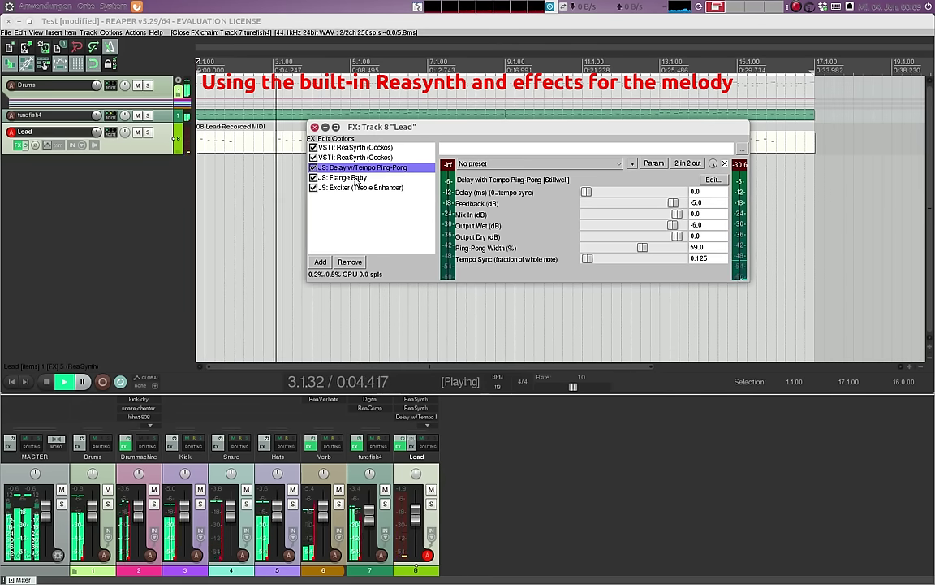
pyautogui.click(355, 179)
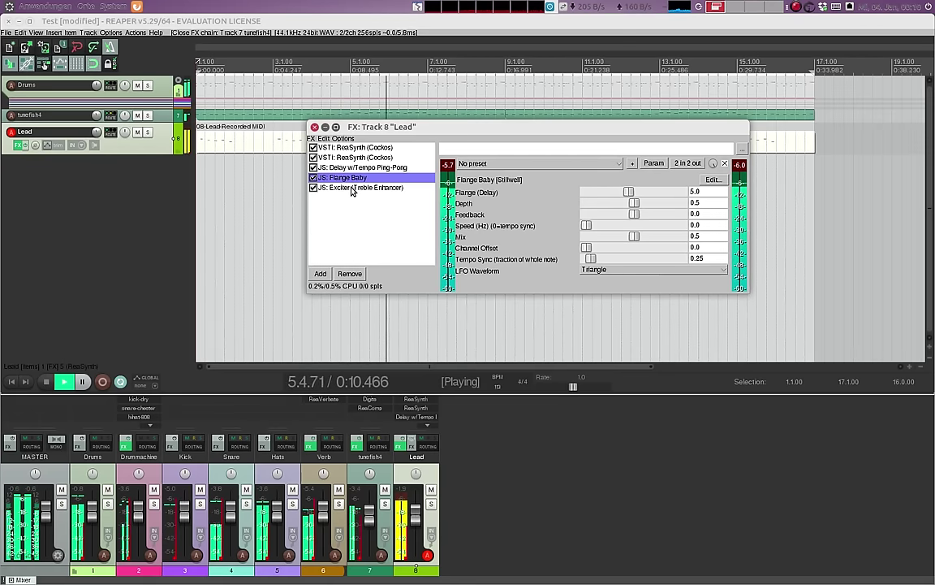
pyautogui.click(353, 189)
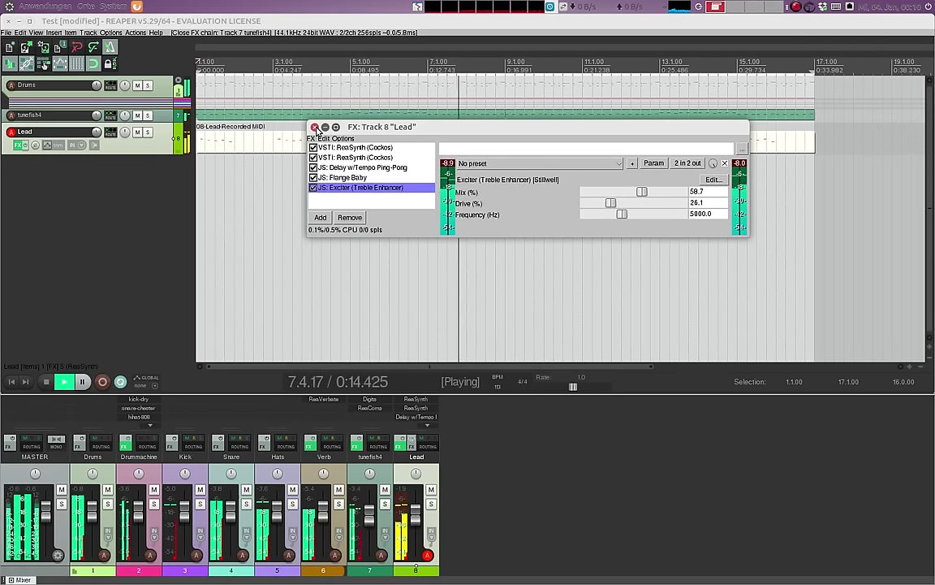
pyautogui.click(315, 127)
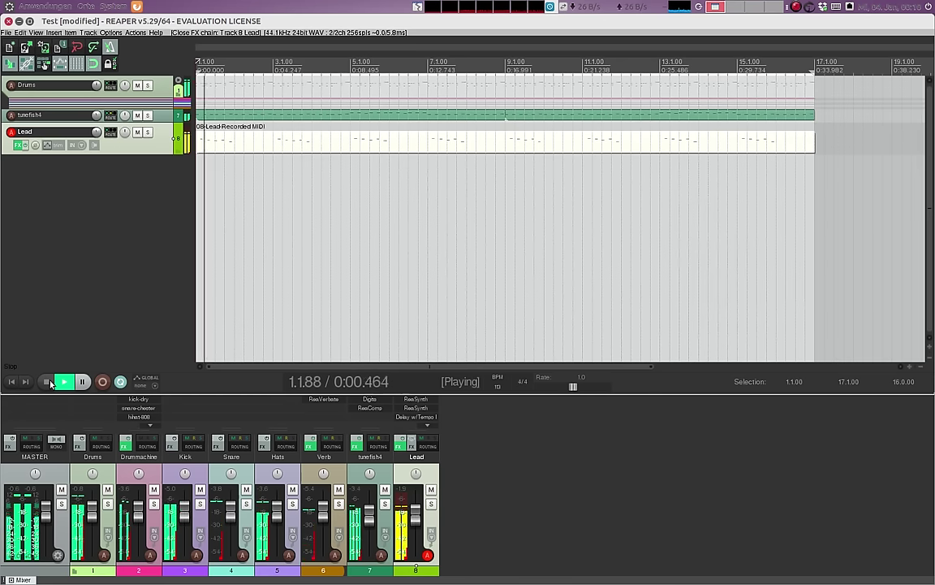
# Open the Lead track's recorded MIDI item in the MIDI editor, examine its notes and velocities, and close the editor.
pyautogui.doubleClick(308, 143)
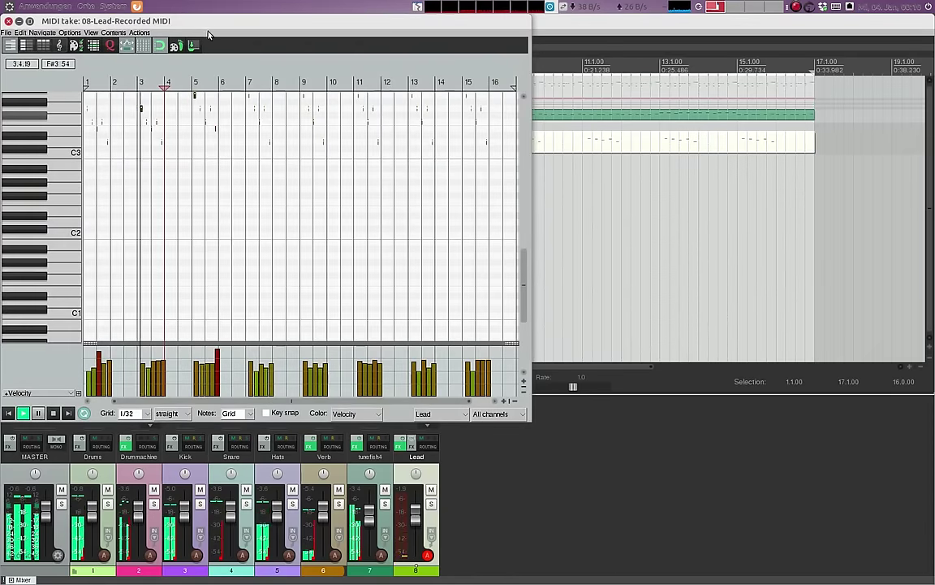
pyautogui.moveTo(230, 28); pyautogui.dragTo(464, 62)
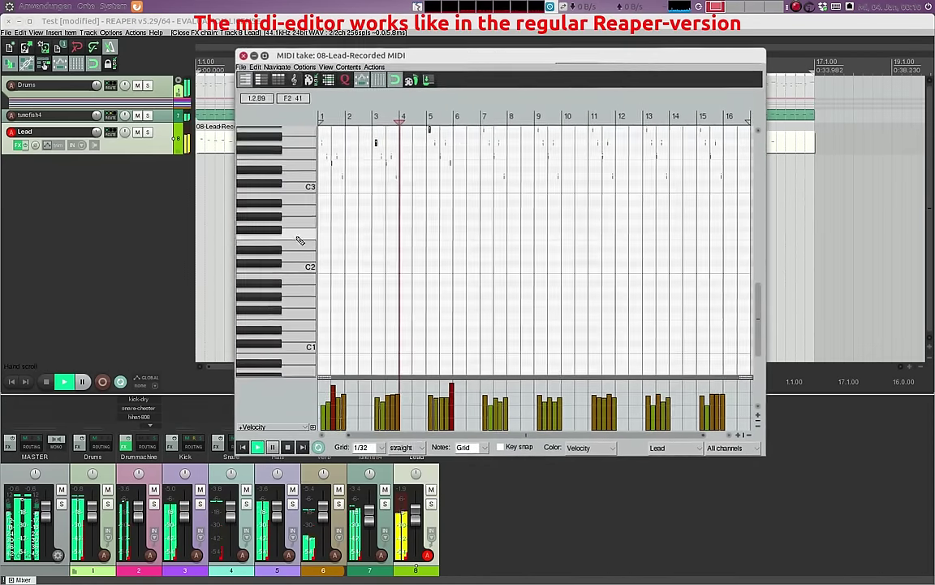
pyautogui.scroll(2, 283, 238)
pyautogui.scroll(5, 445, 215)
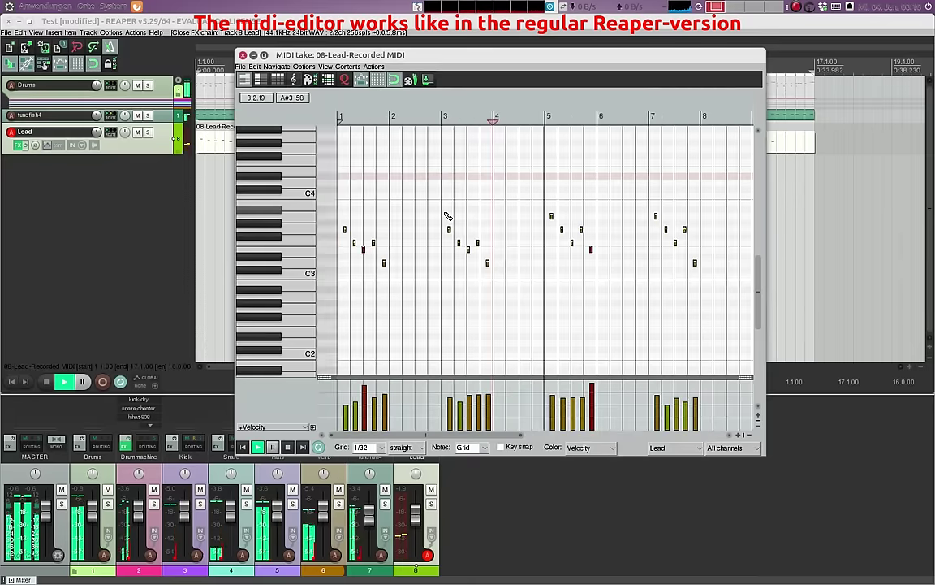
pyautogui.scroll(-3, 536, 235)
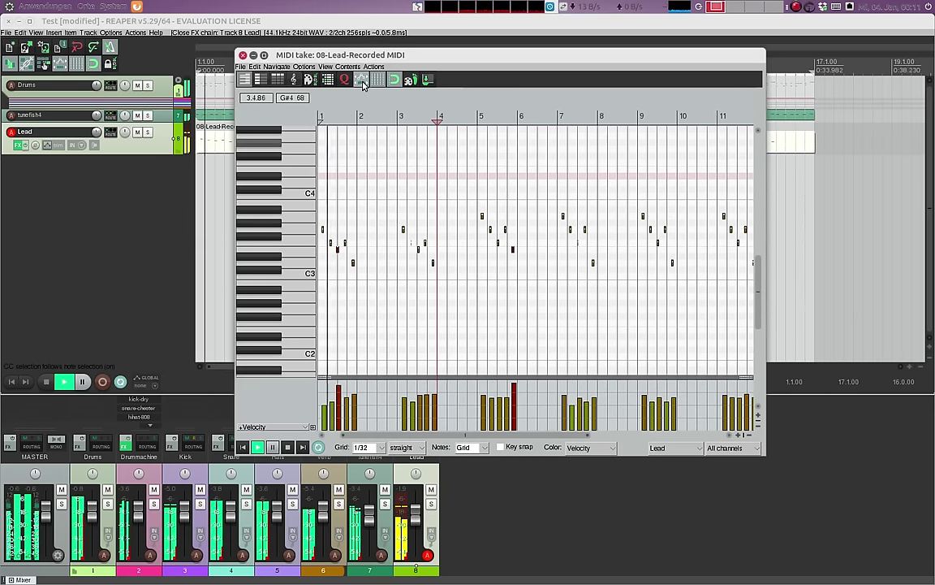
pyautogui.click(328, 80)
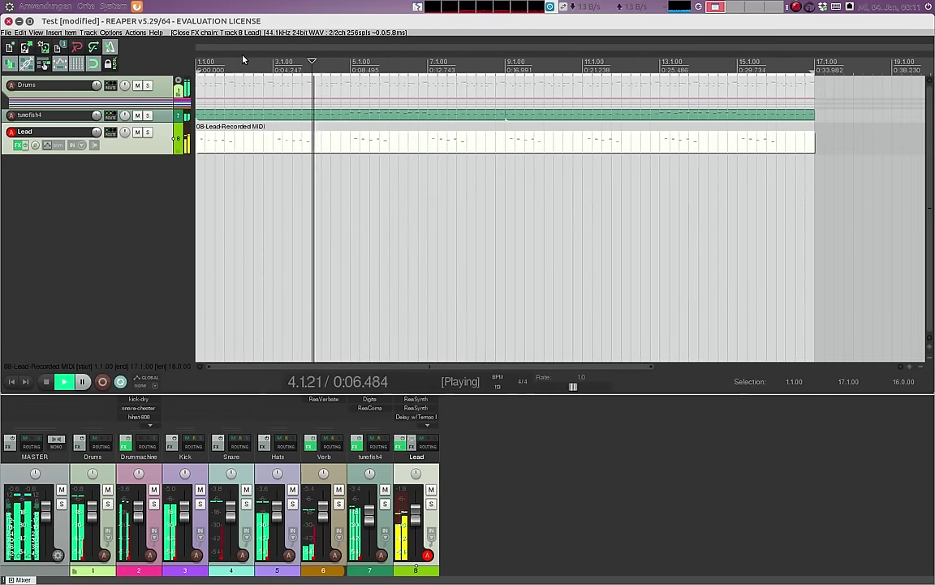
pyautogui.click(242, 56)
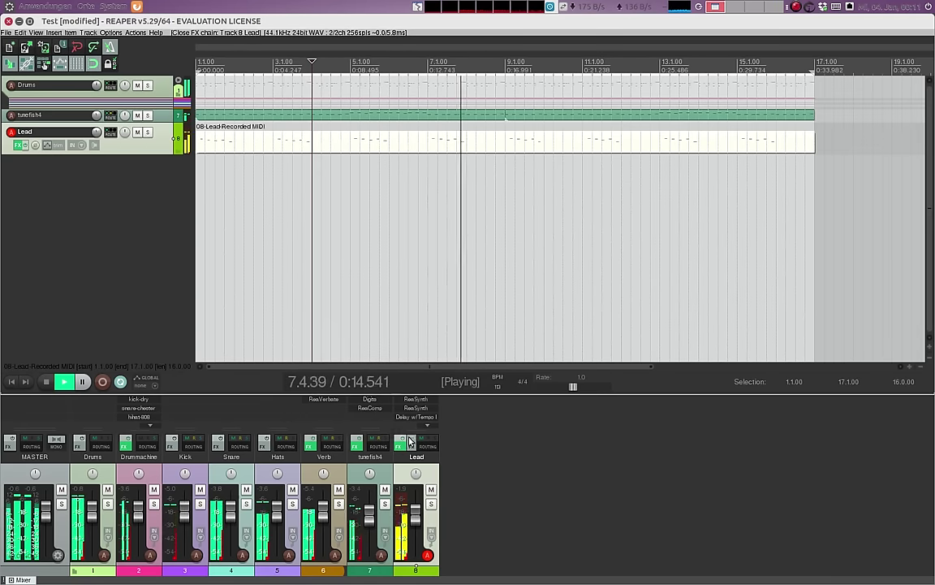
# Audition the Lead, tunefish4 and Verb tracks by soloing and unsoloing each in turn, and stop playback.
pyautogui.click(431, 505)
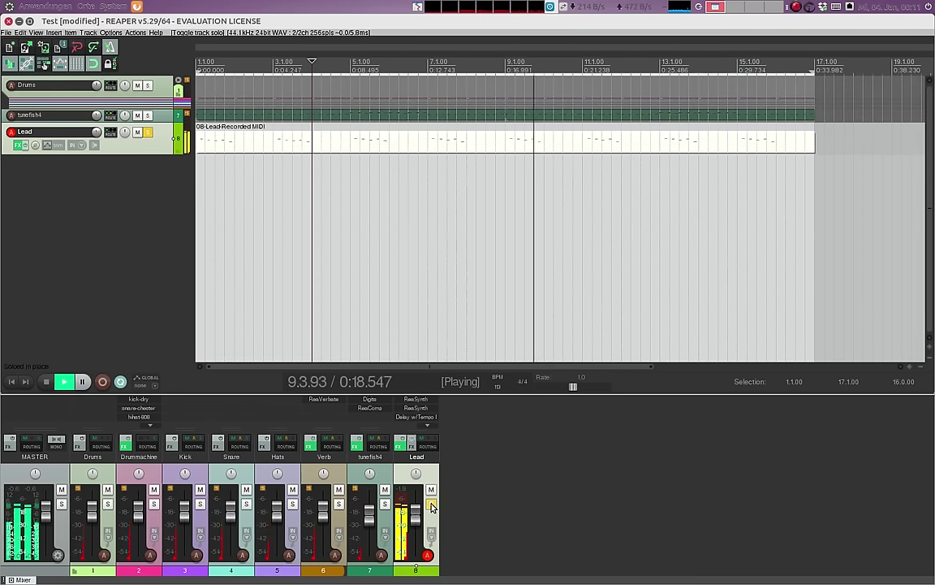
pyautogui.click(431, 505)
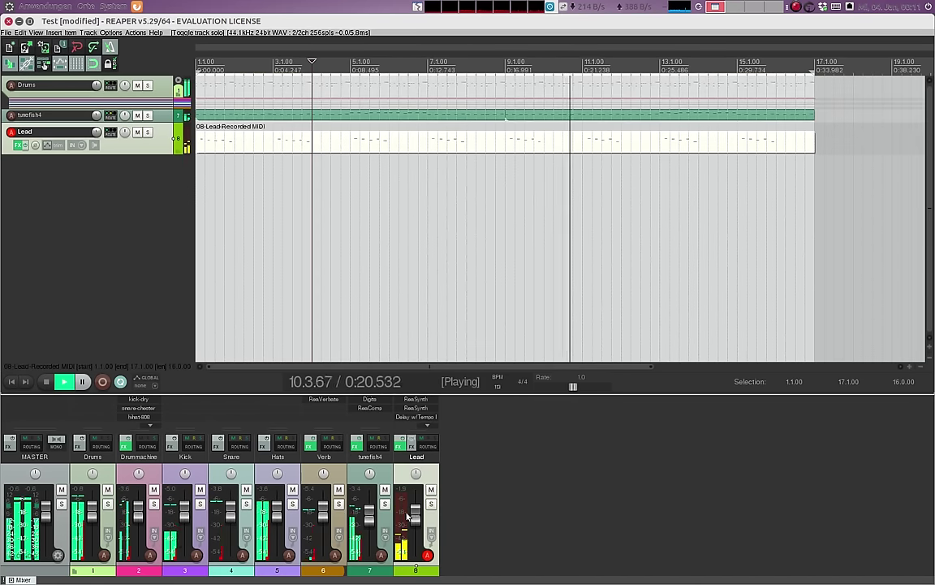
pyautogui.click(385, 504)
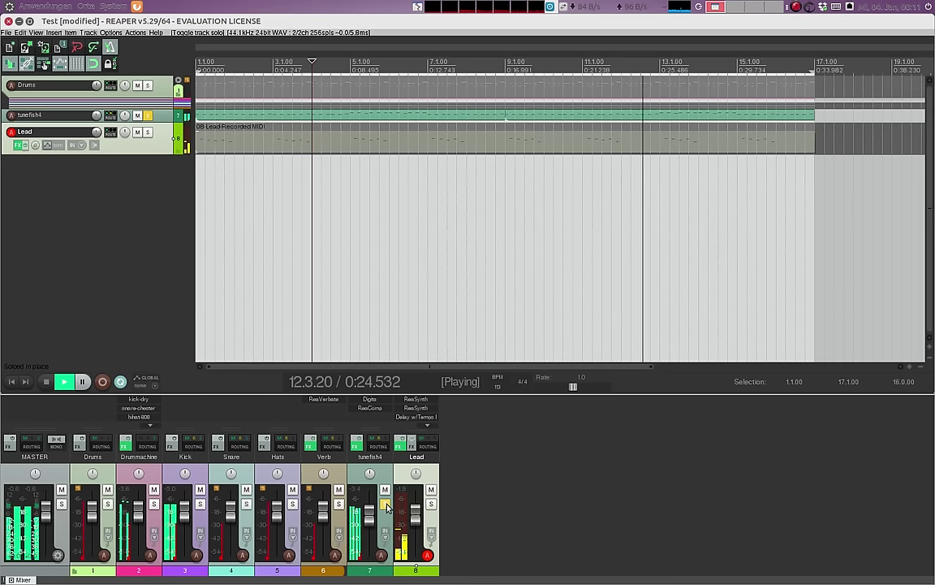
pyautogui.click(385, 504)
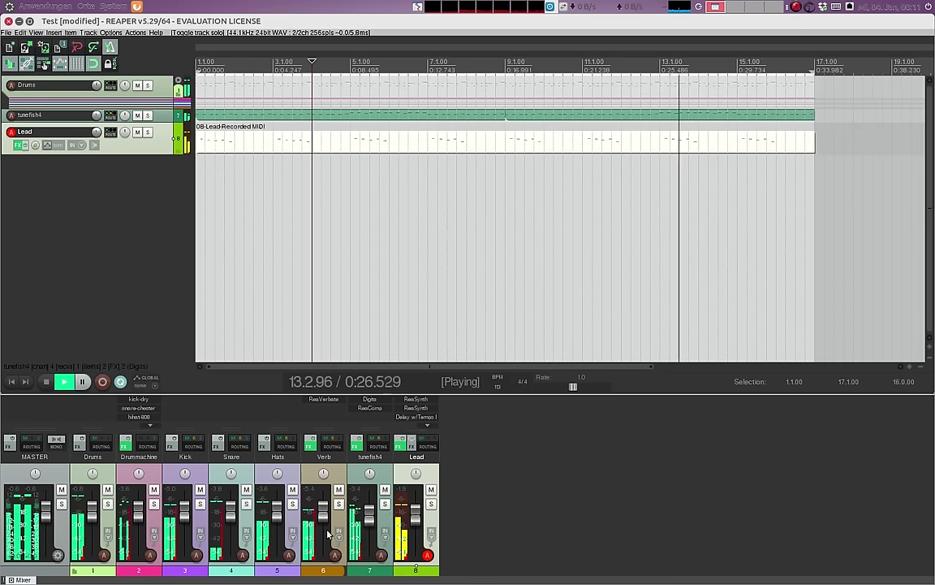
pyautogui.click(339, 505)
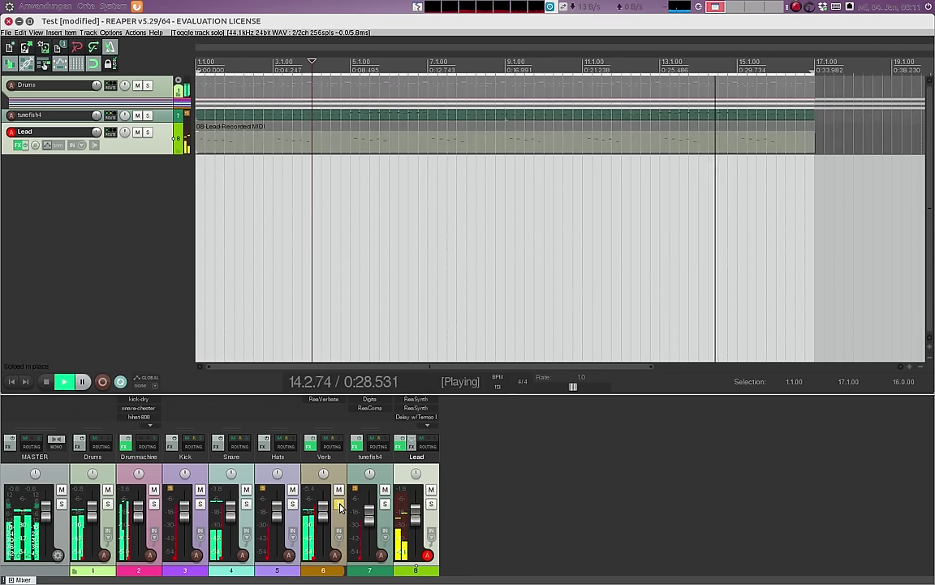
pyautogui.click(339, 505)
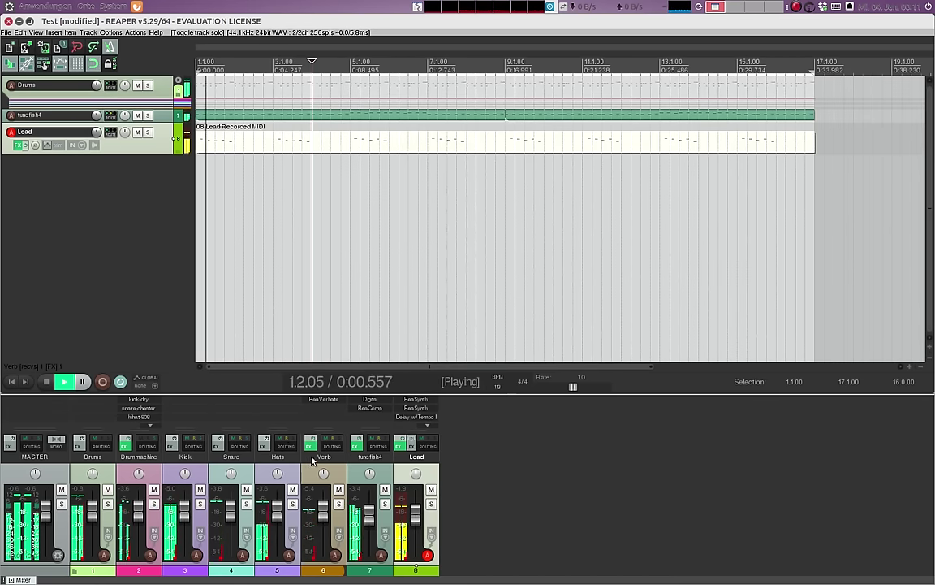
pyautogui.click(47, 384)
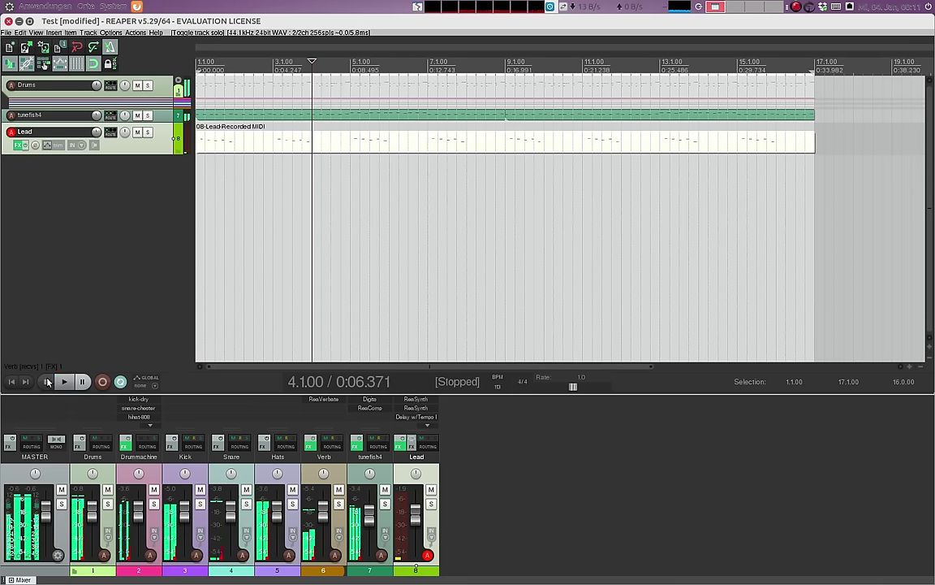